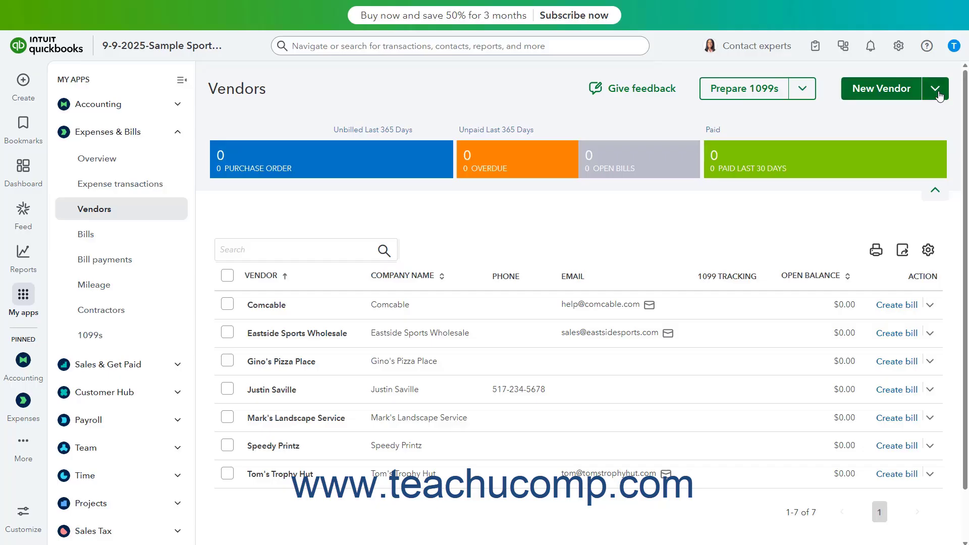
- Check the alternative ways of adding vendors, and open a blank form for one new vendor
click(936, 89)
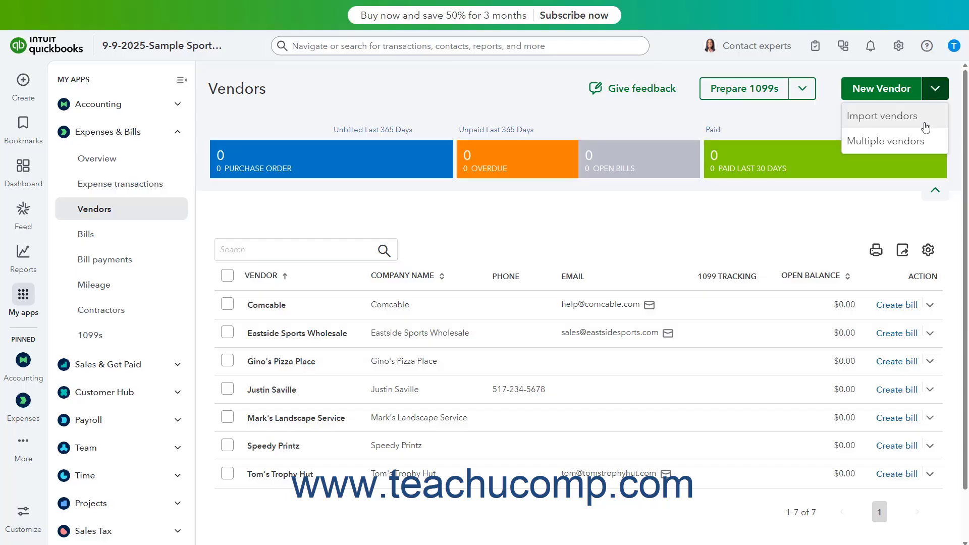
click(935, 90)
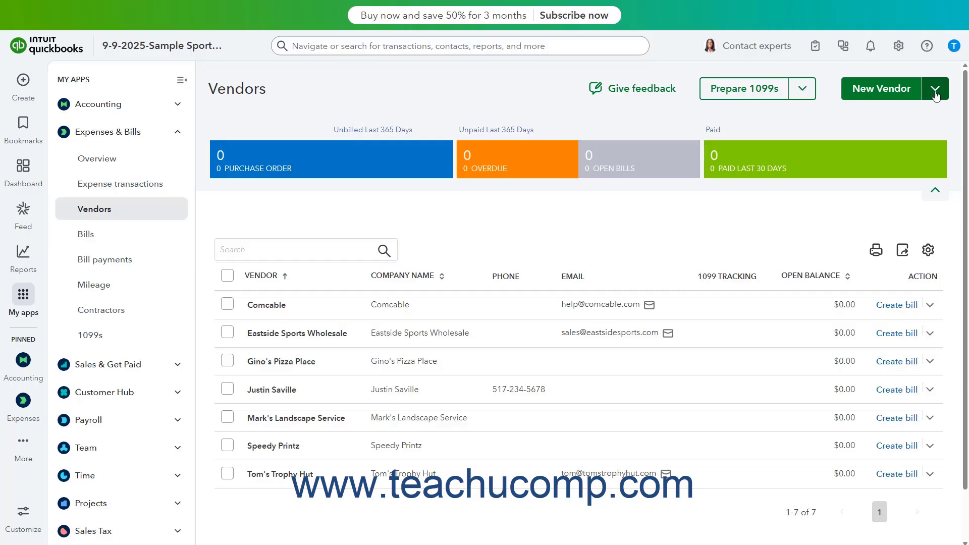
click(893, 94)
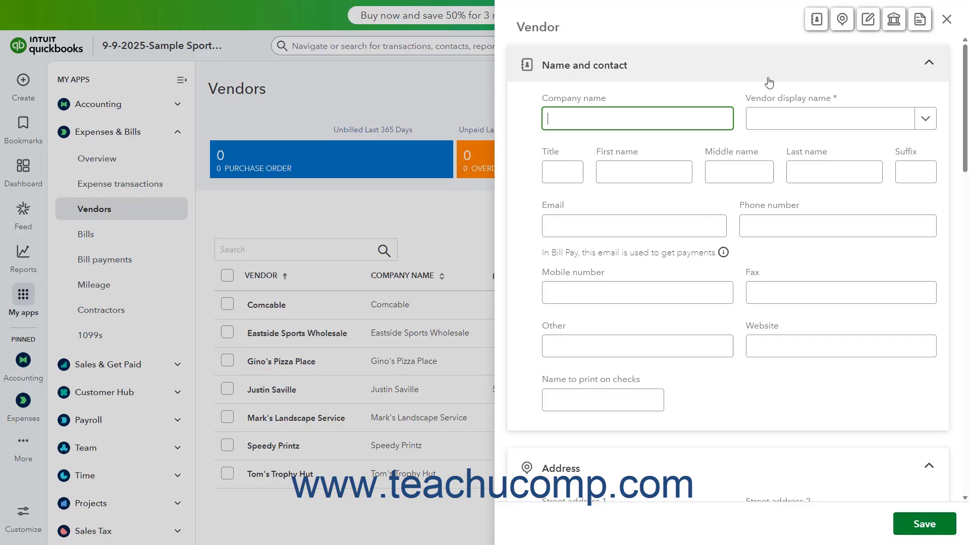
- Collapse the Name and contact, Address, Notes and attachments, Bill Pay ACH info and Additional info sections of the vendor form
click(753, 80)
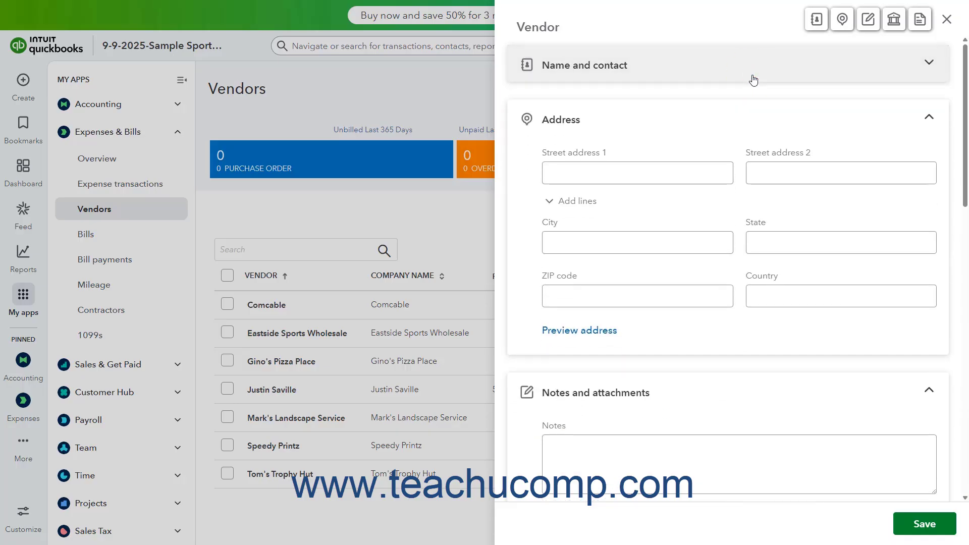
click(748, 121)
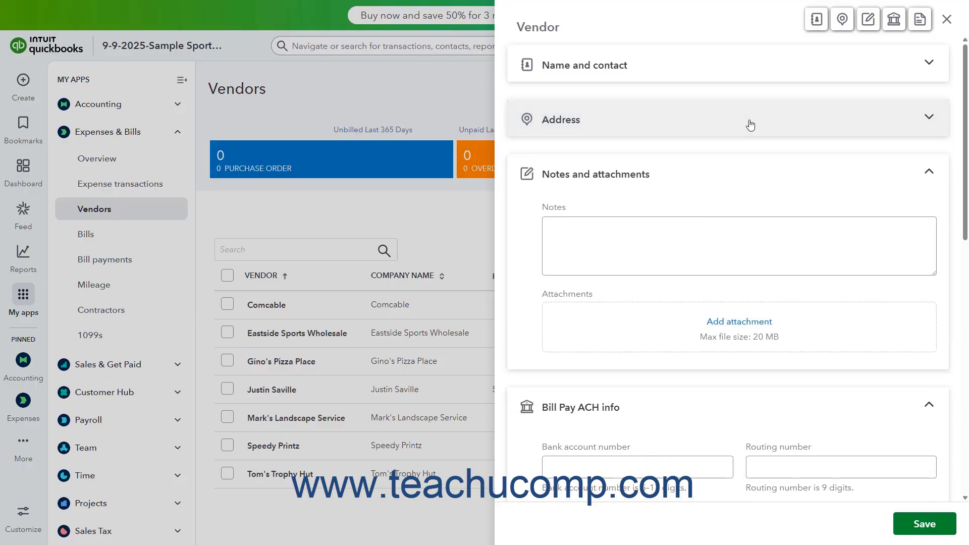
click(731, 171)
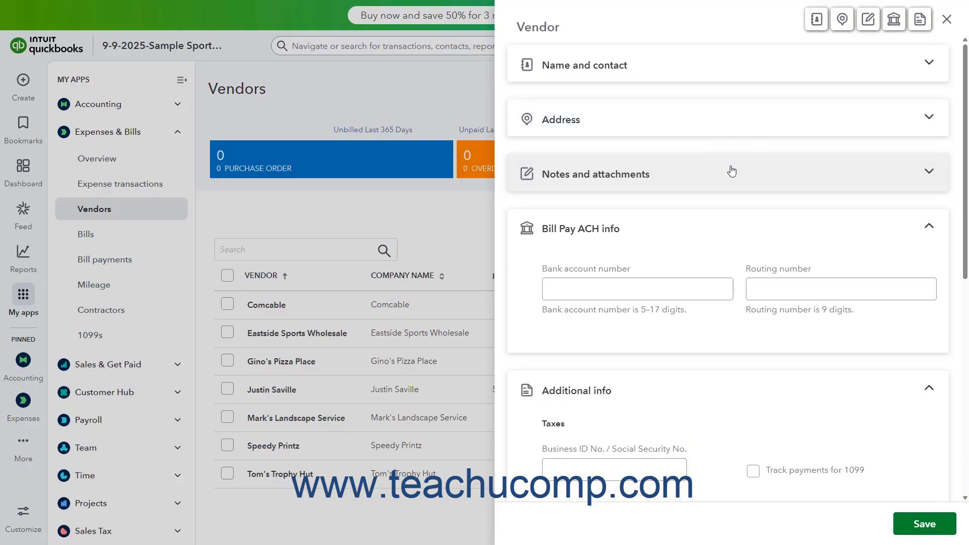
click(718, 228)
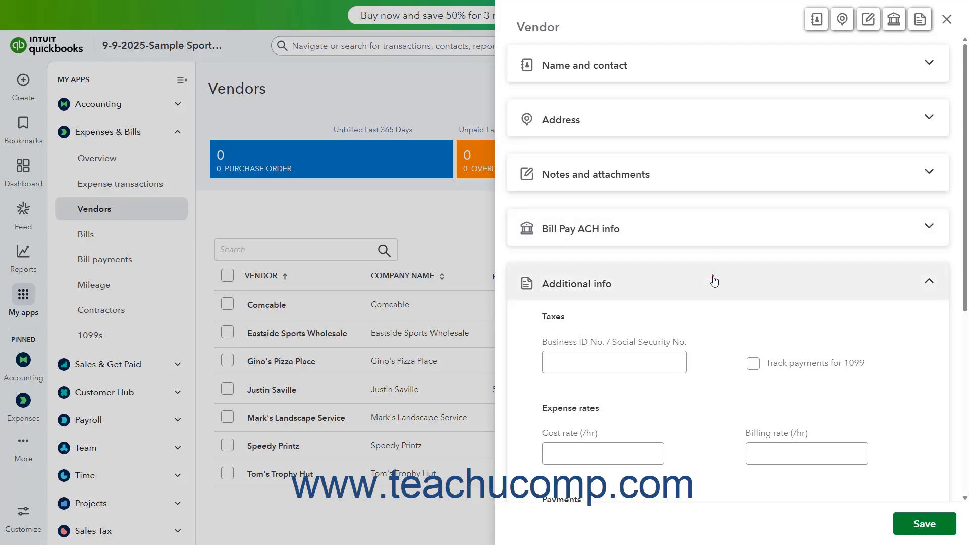
click(714, 281)
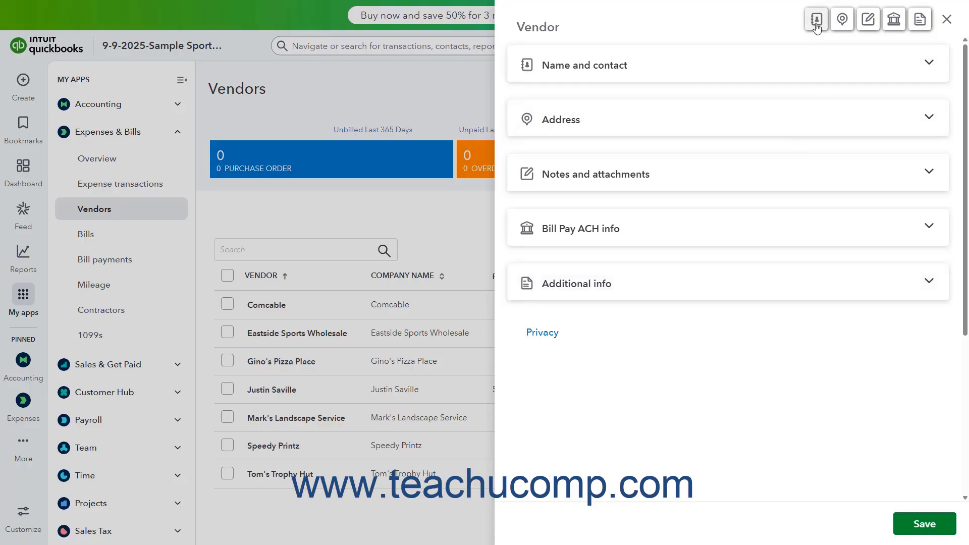
- Expand the Name and contact section and set the company name to The Electric Company
click(739, 74)
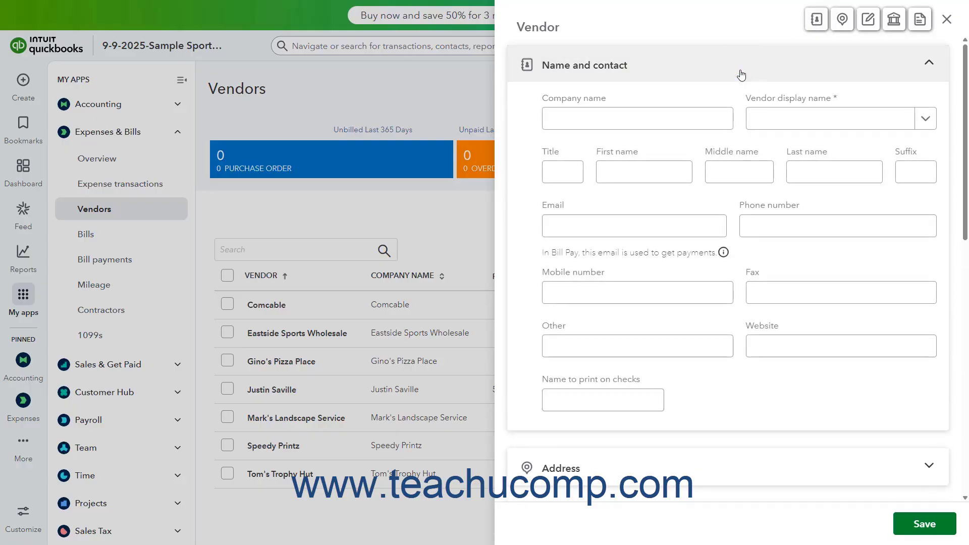
click(646, 118)
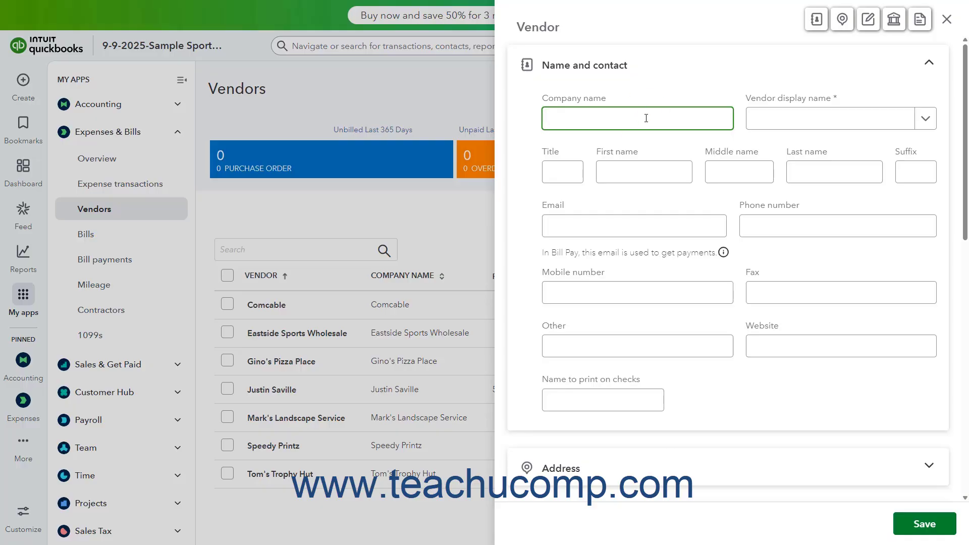
text(The Electric Company)
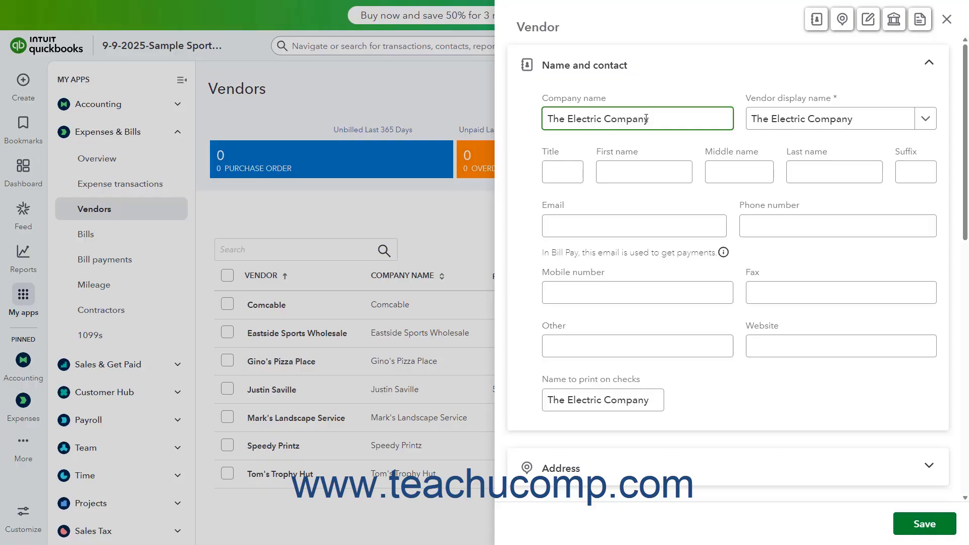
- Review the contact name, display name choices, email and name to print on checks for the vendor
click(635, 172)
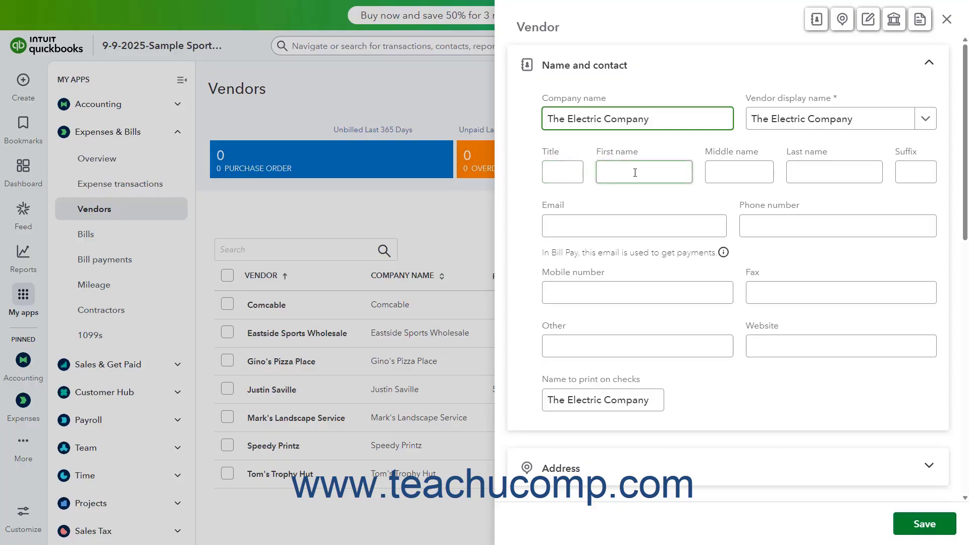
click(723, 173)
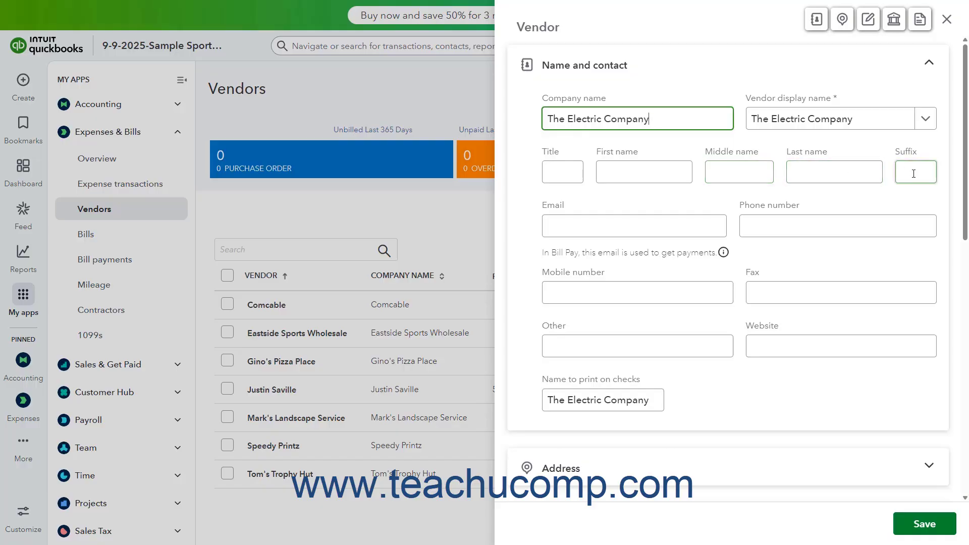
click(926, 121)
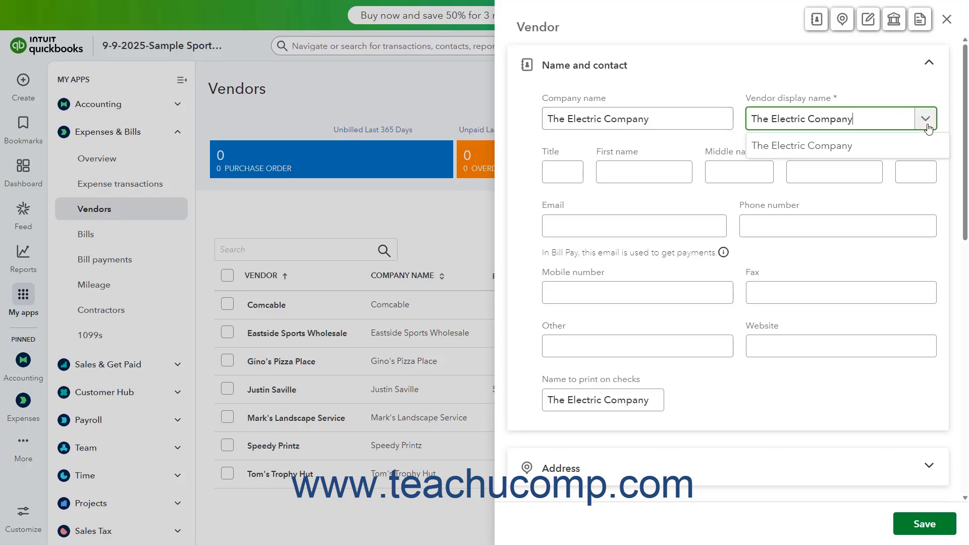
click(927, 125)
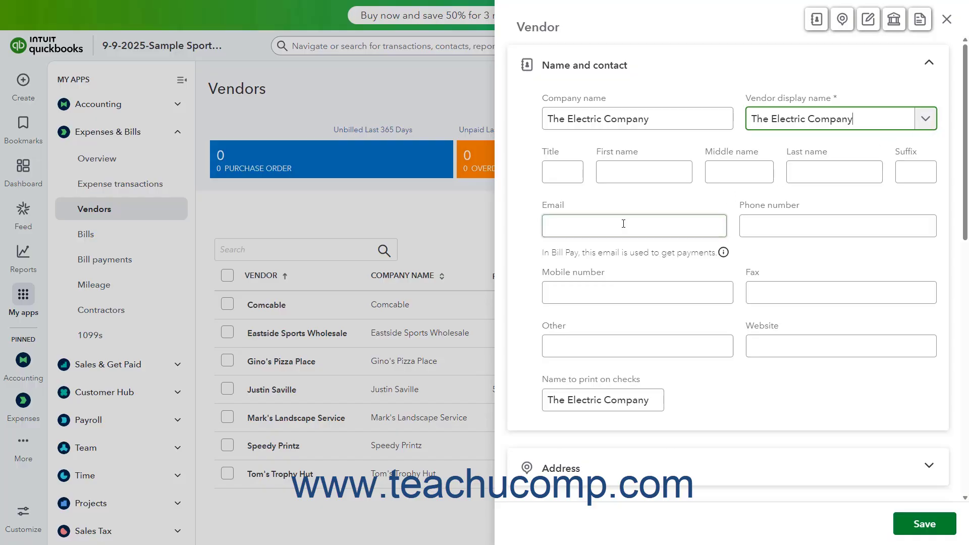
click(606, 228)
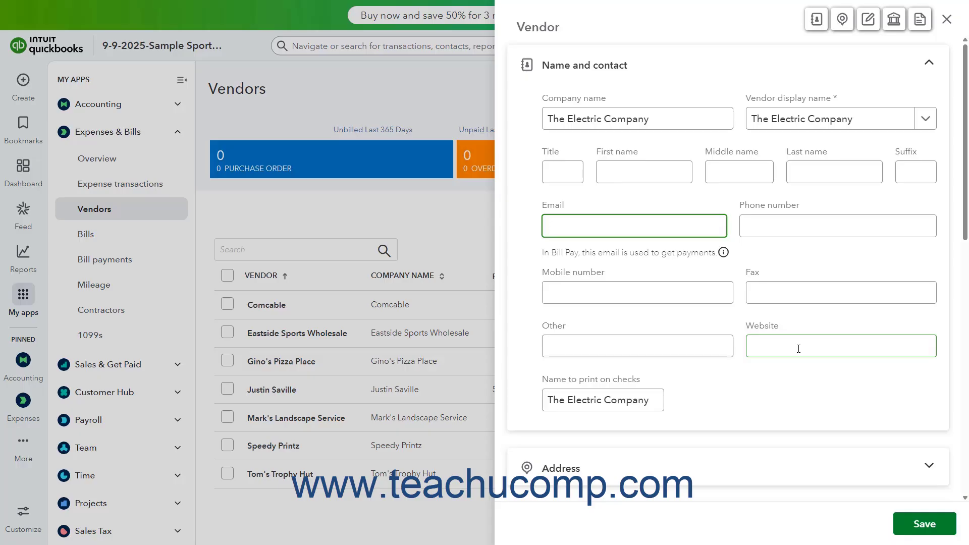
click(646, 393)
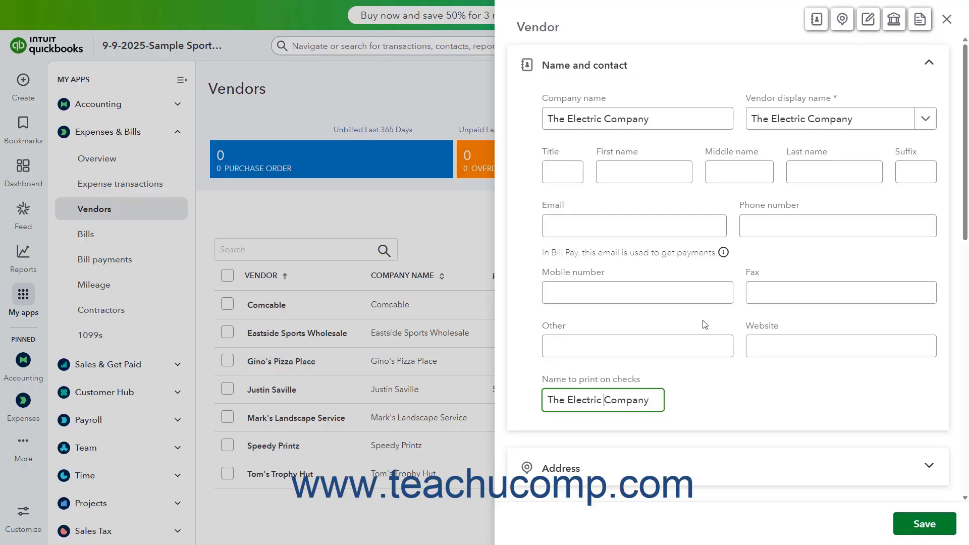
- Enter the vendor's street address, city, state and ZIP code in the Address section, leaving only the section headings showing
click(663, 74)
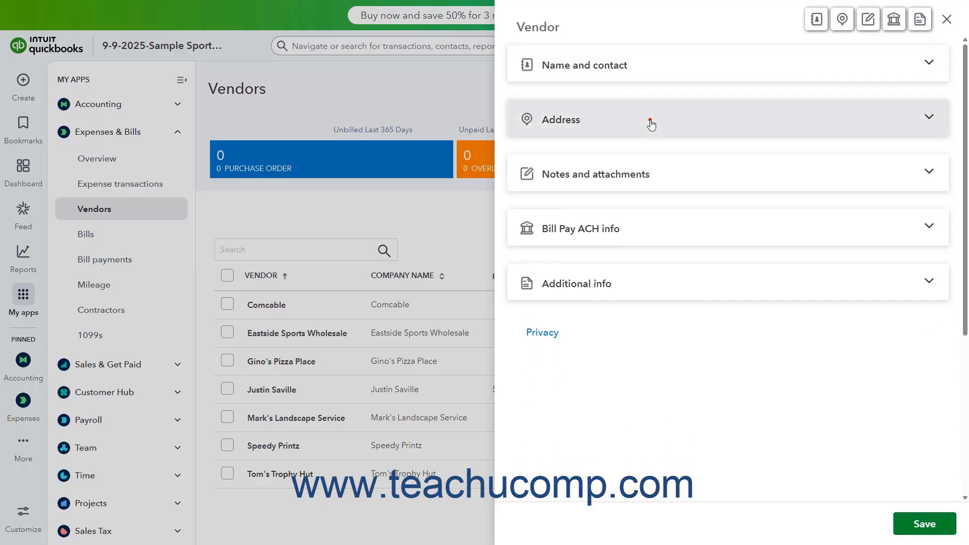
click(651, 124)
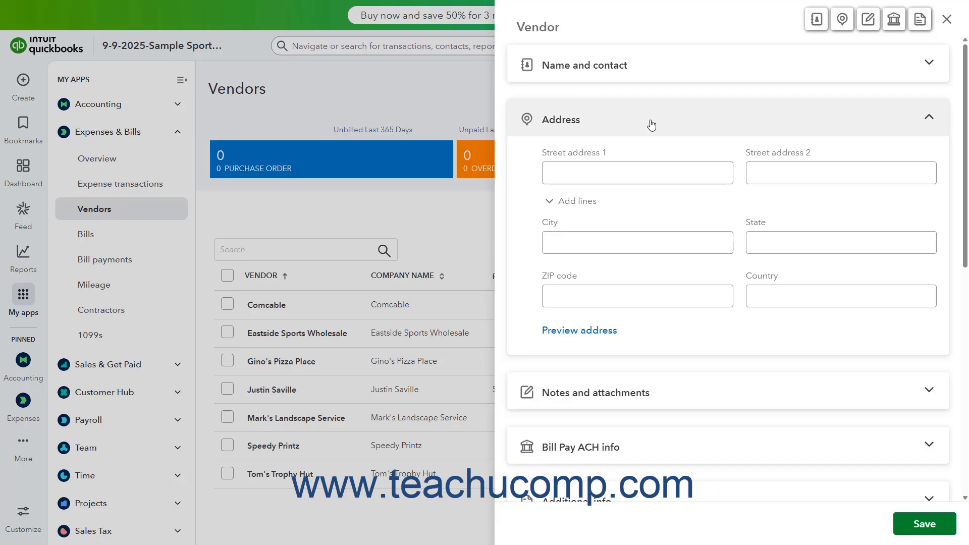
click(628, 176)
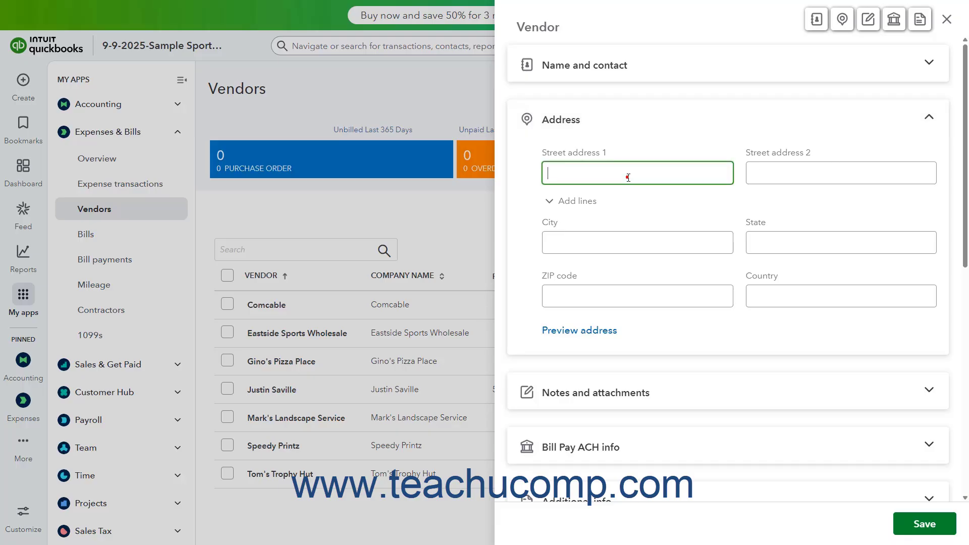
text(100 Main St.)
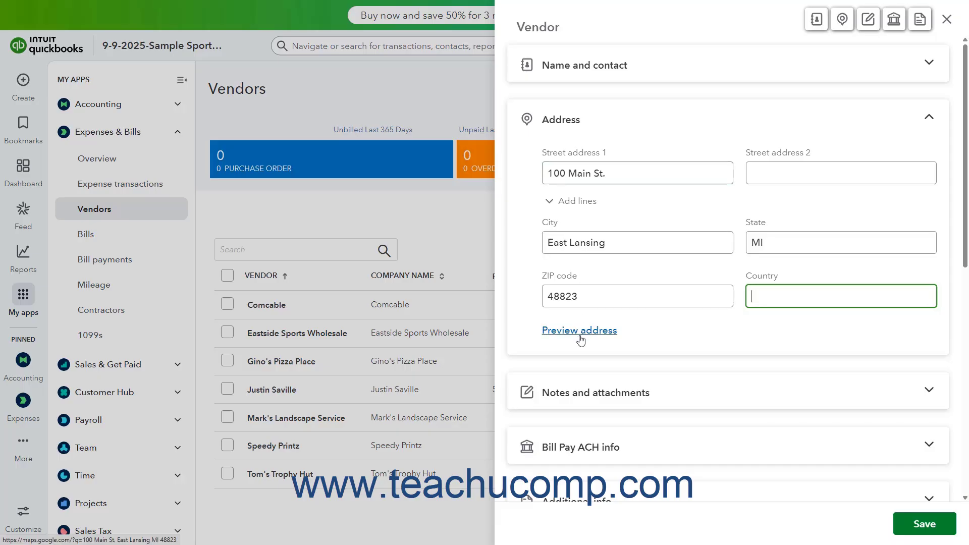
click(645, 122)
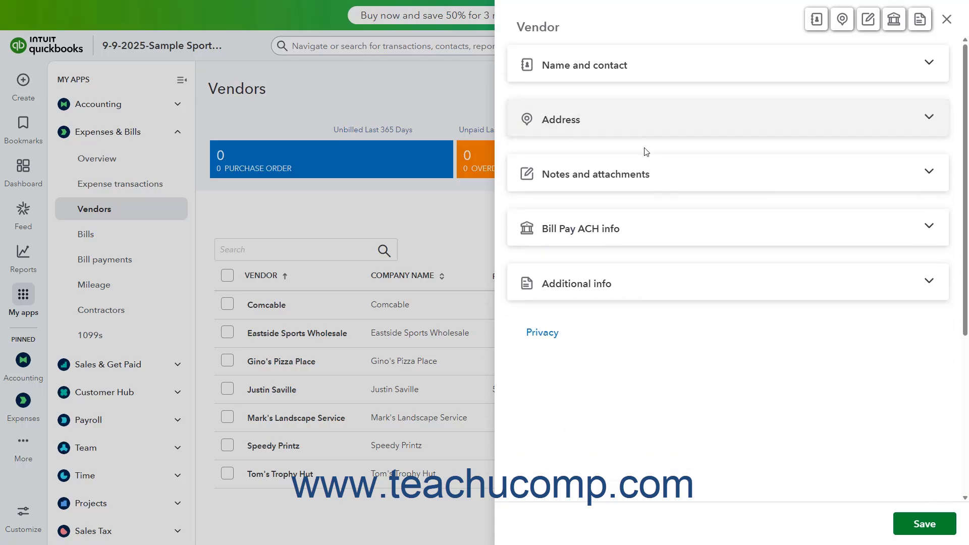
- Examine the Notes and attachments section and its file selection dialog without attaching a file
click(644, 171)
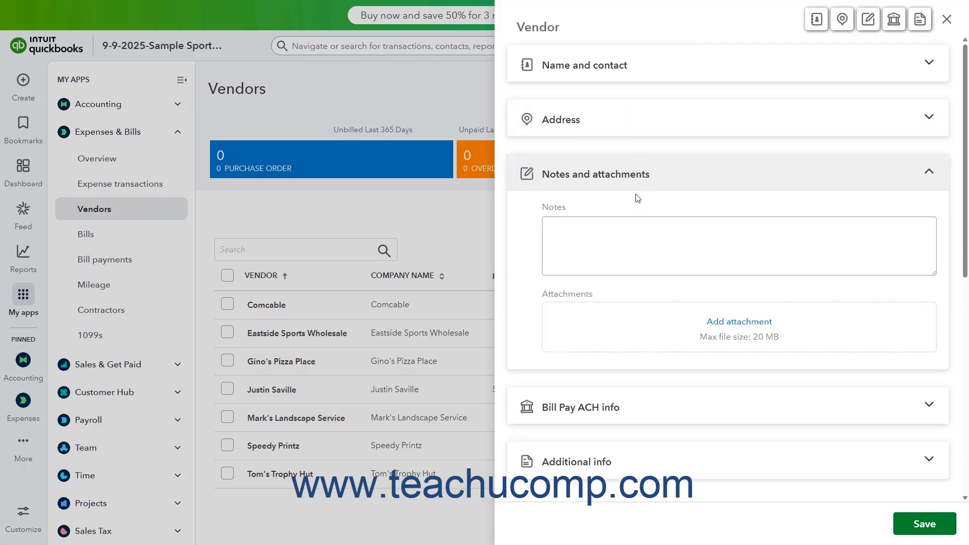
click(628, 232)
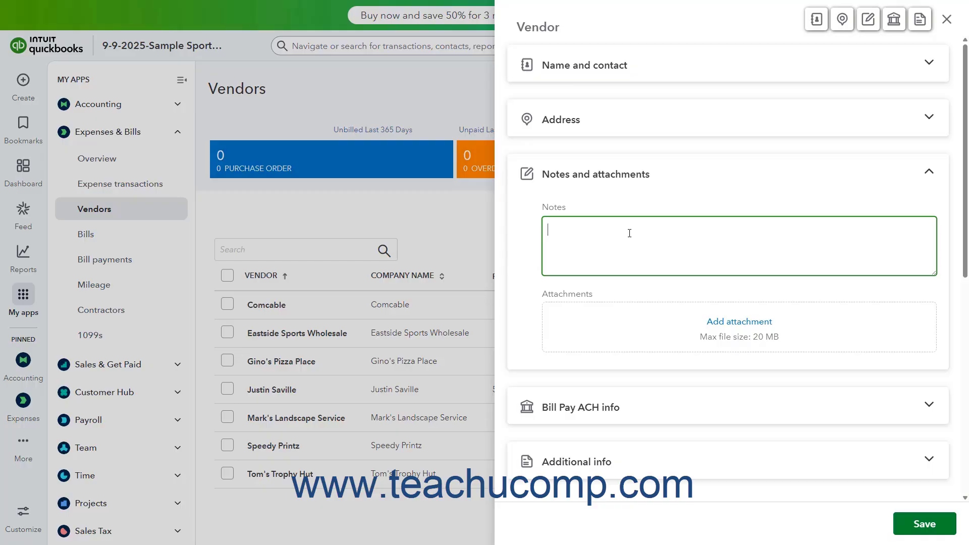
click(732, 327)
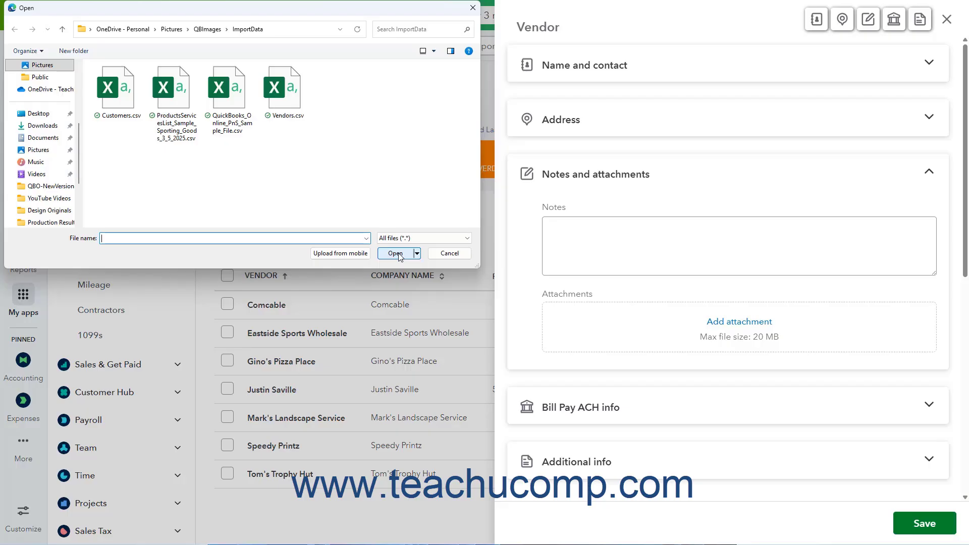
click(453, 254)
click(609, 177)
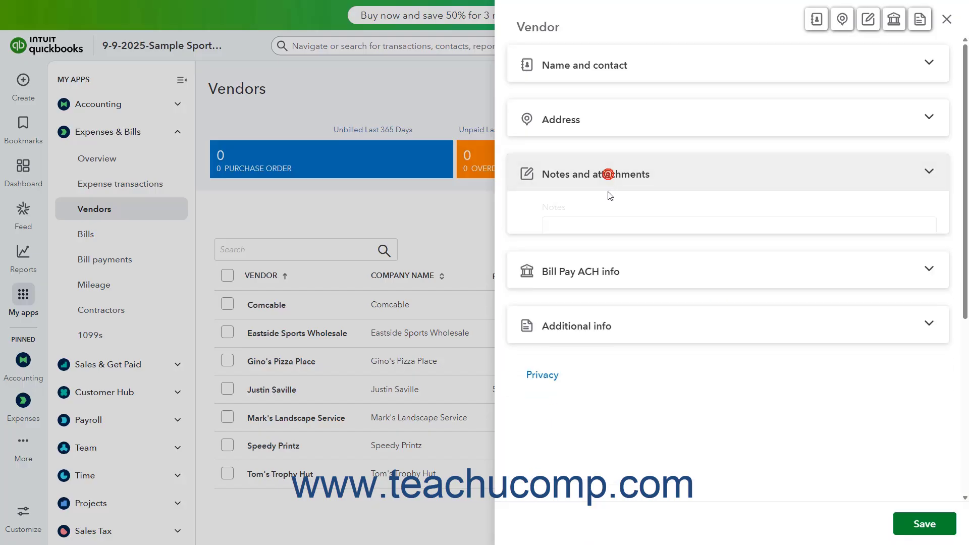
- Examine the bank account number and routing number fields in the Bill Pay ACH info section
click(610, 230)
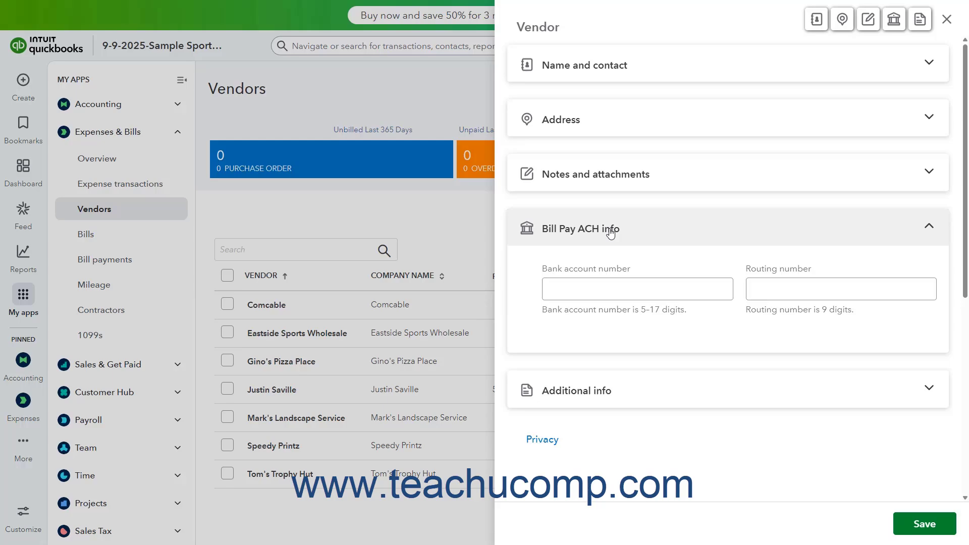
click(640, 282)
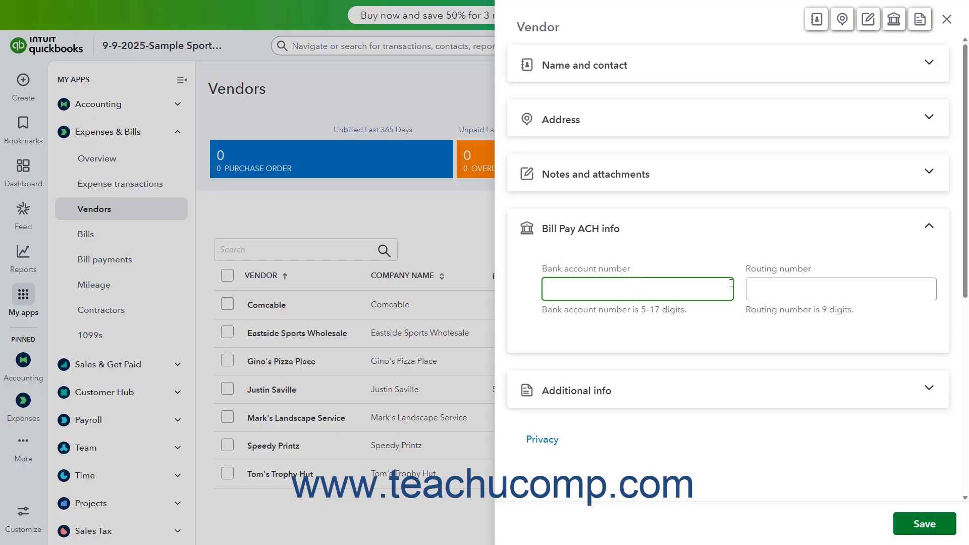
click(774, 283)
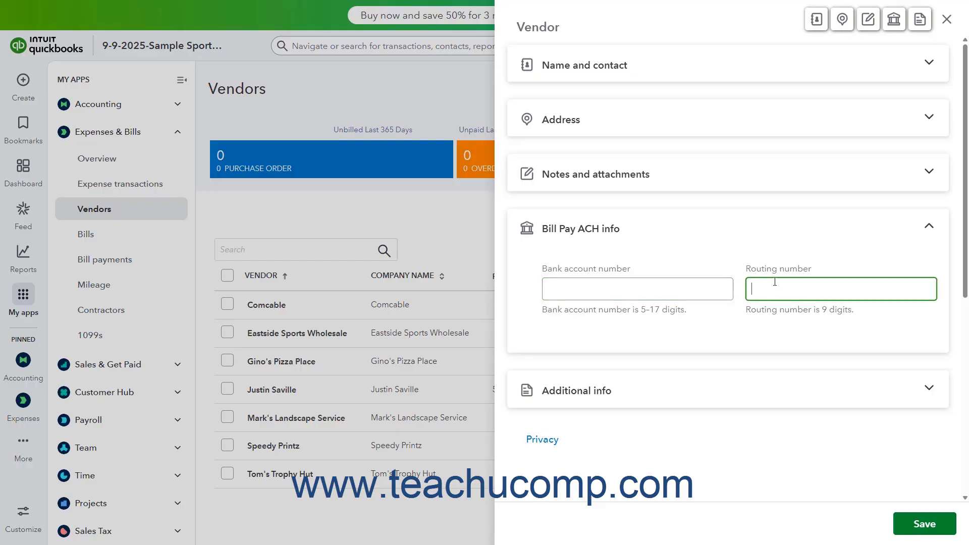
click(725, 223)
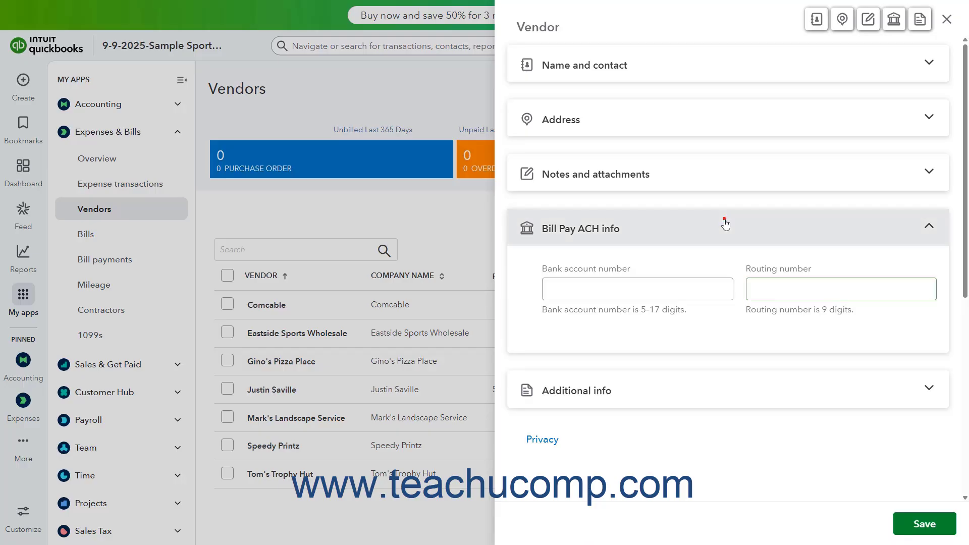
- Open the vendor's Additional info section and review the tax ID, hourly cost rate and hourly billing rate fields
click(703, 281)
click(611, 356)
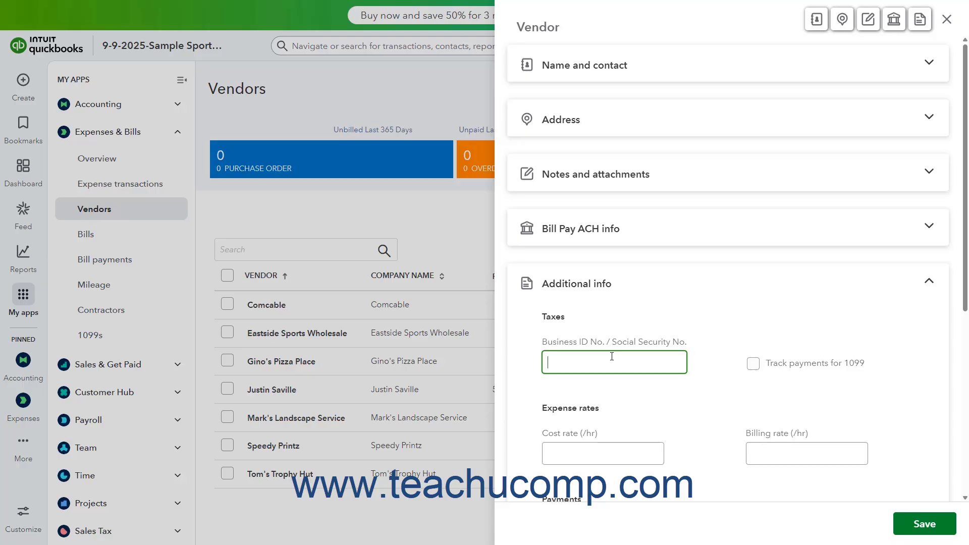
scroll(612, 356, down, 1)
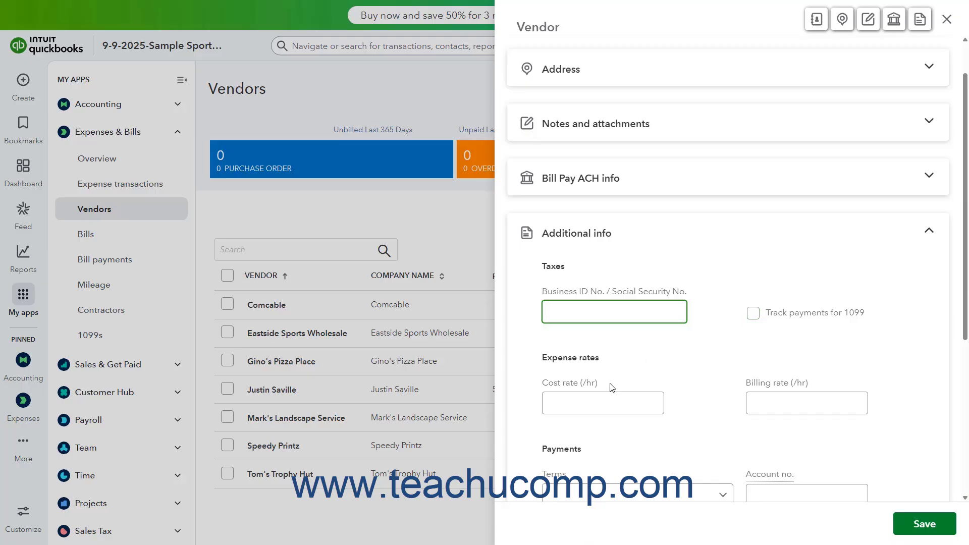
click(590, 404)
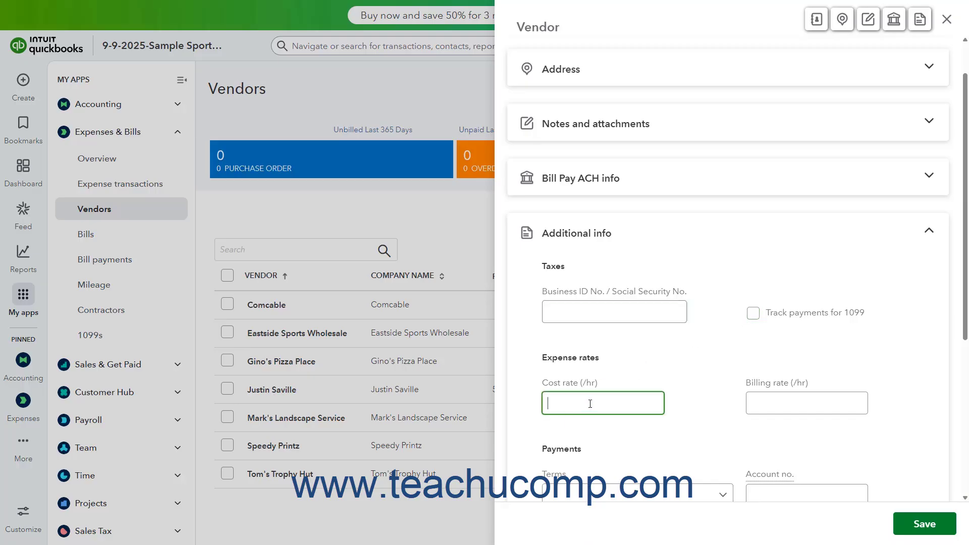
scroll(590, 404, down, 1)
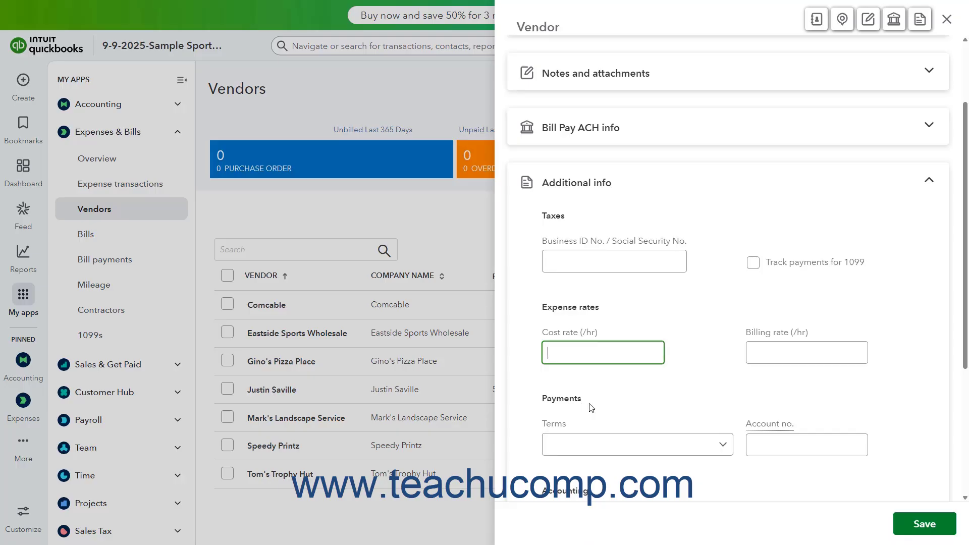
click(787, 359)
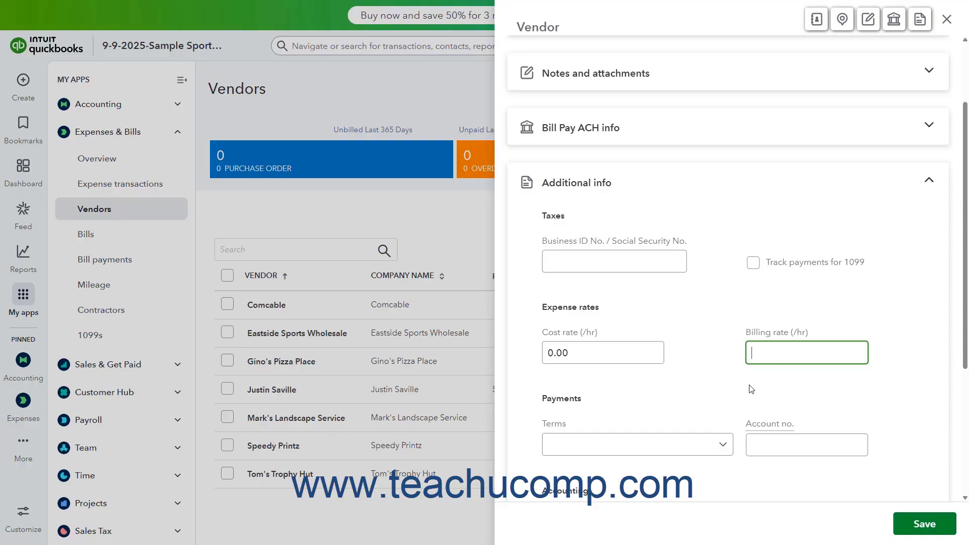
- Set the vendor's payment terms to Due on receipt and enter the account number
click(724, 446)
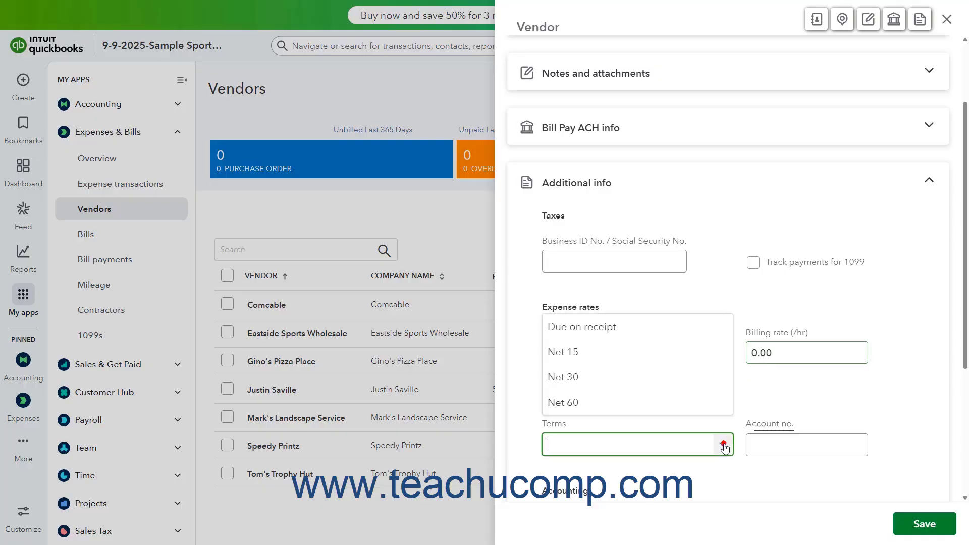
click(673, 334)
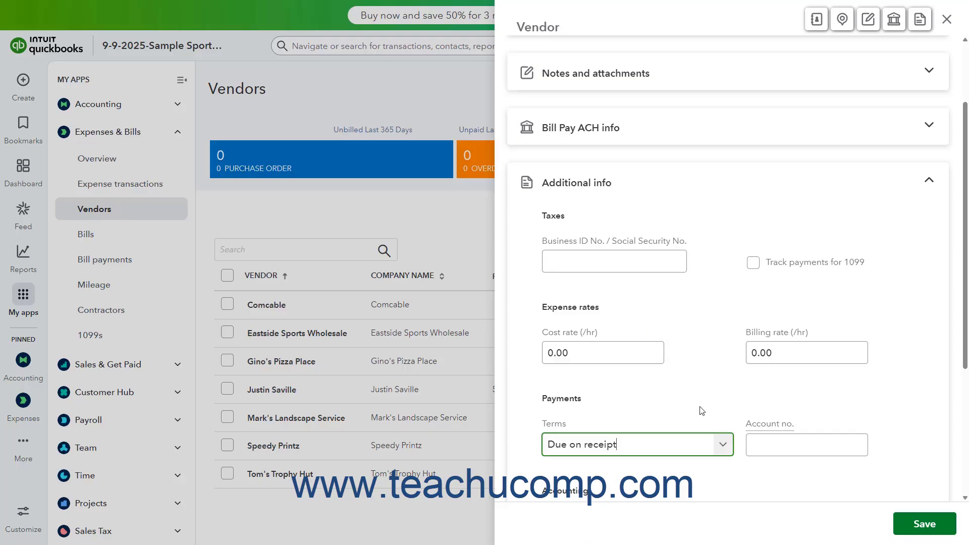
click(772, 443)
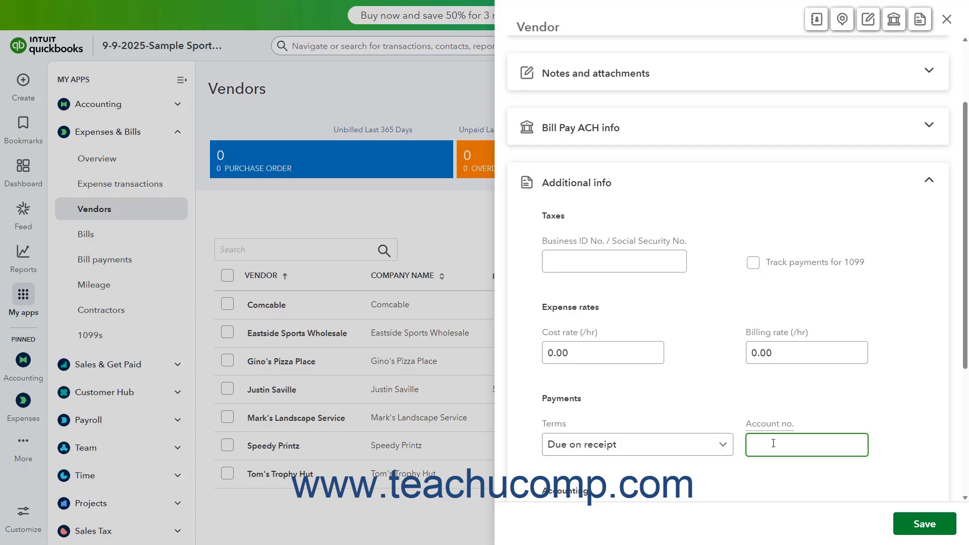
text(85632)
- Set the vendor's default expense category to the Utilities account
scroll(772, 442, down, 3)
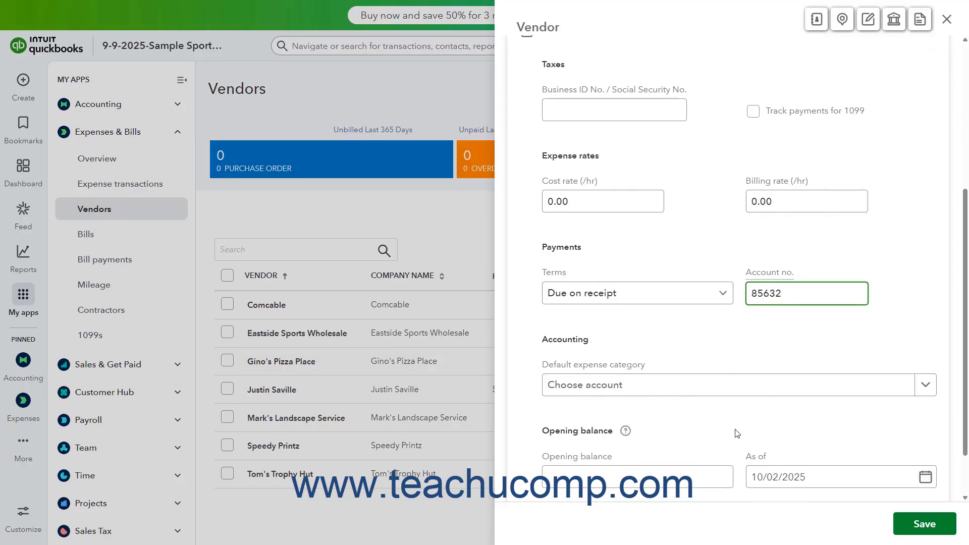
click(679, 385)
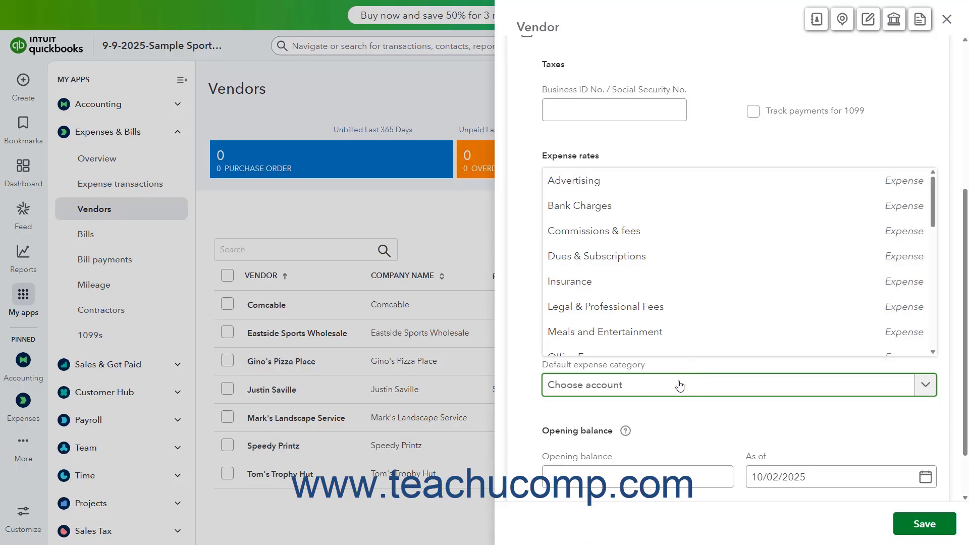
scroll(687, 309, down, 6)
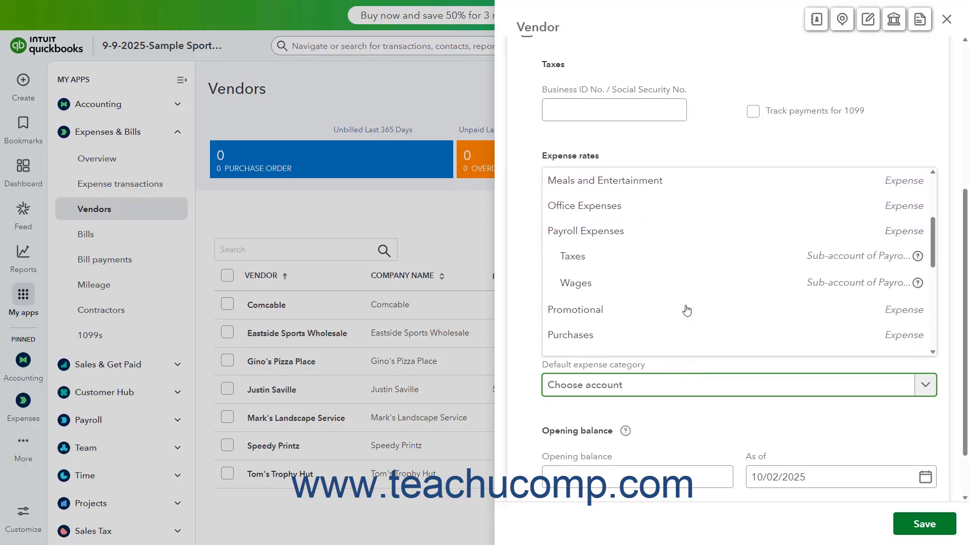
scroll(686, 310, down, 3)
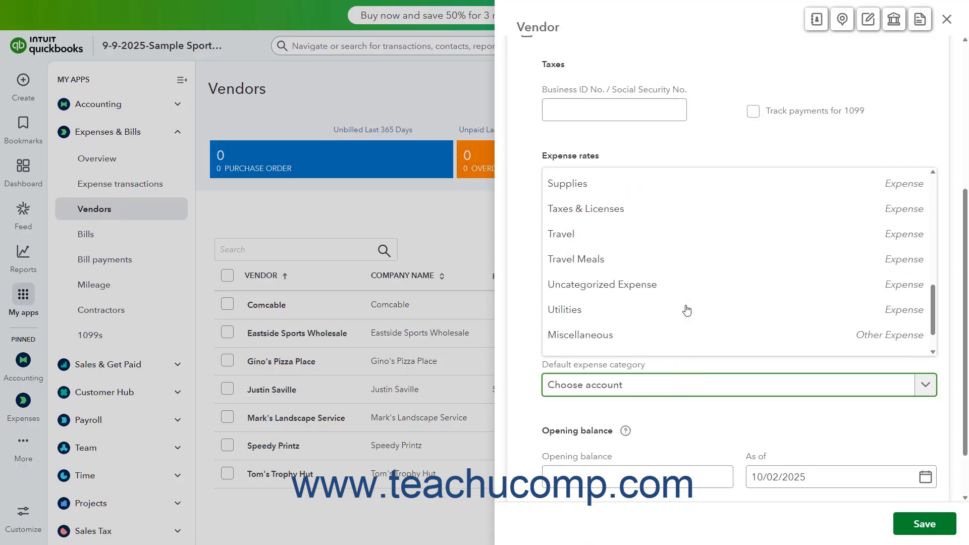
click(686, 308)
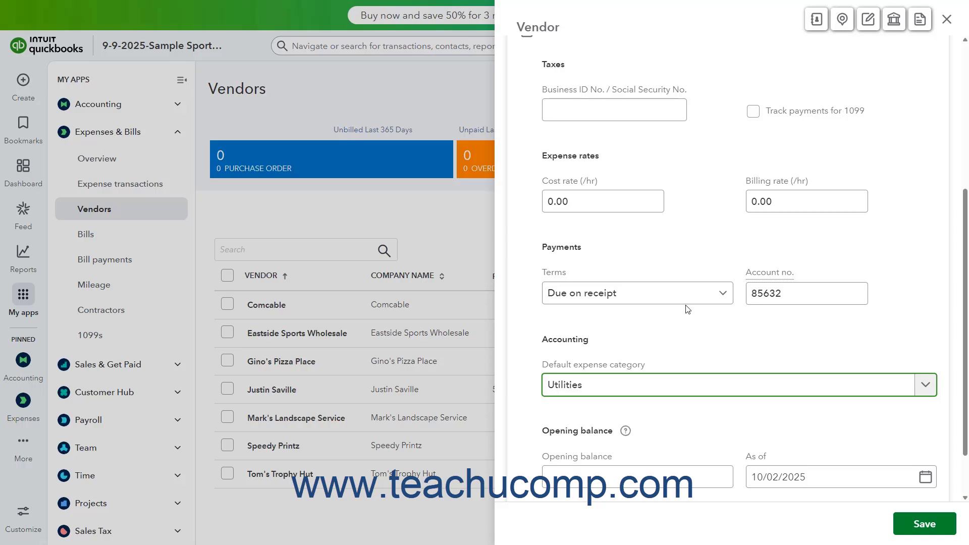
- Review the opening balance field and its as-of date without entering new values
scroll(688, 309, down, 2)
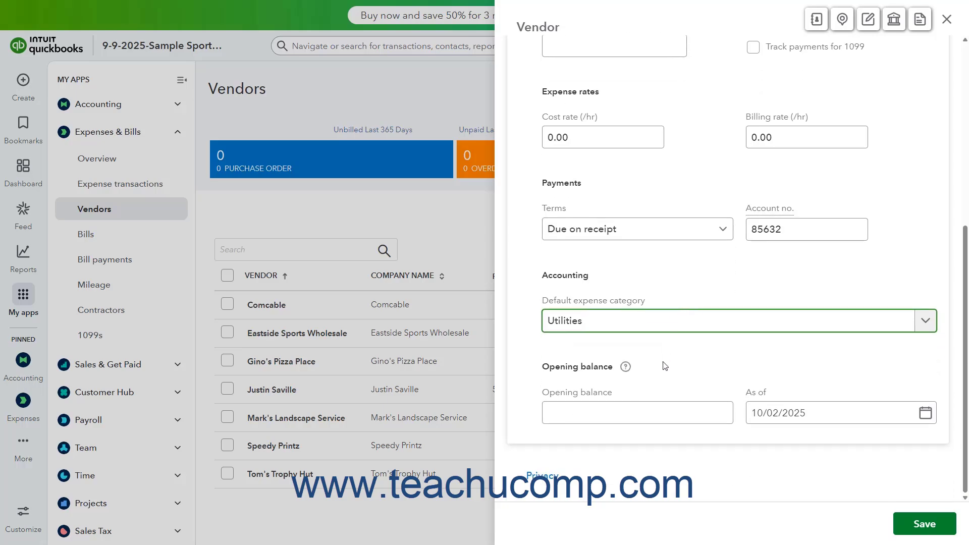
click(658, 410)
click(772, 413)
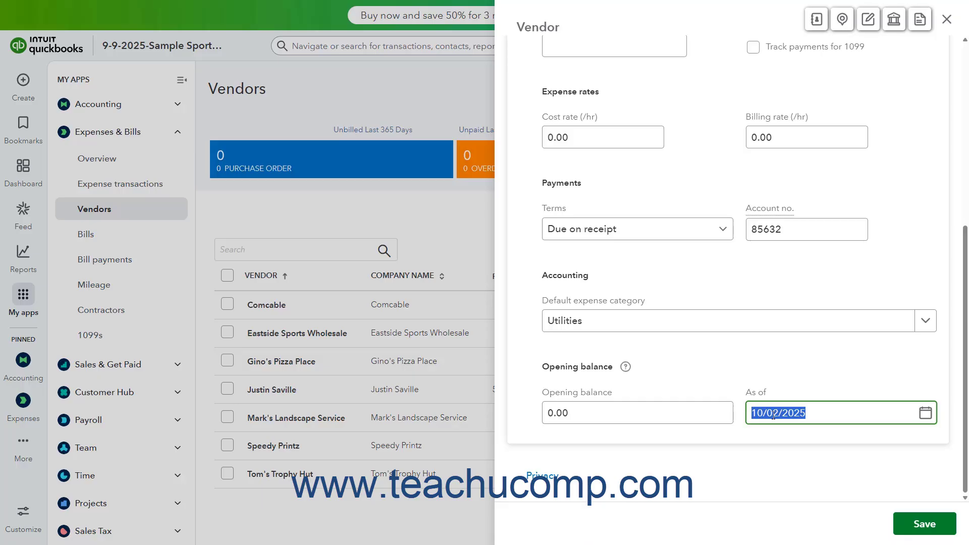
- Save the new vendor and dismiss the Bill Pay Basic offer
click(940, 529)
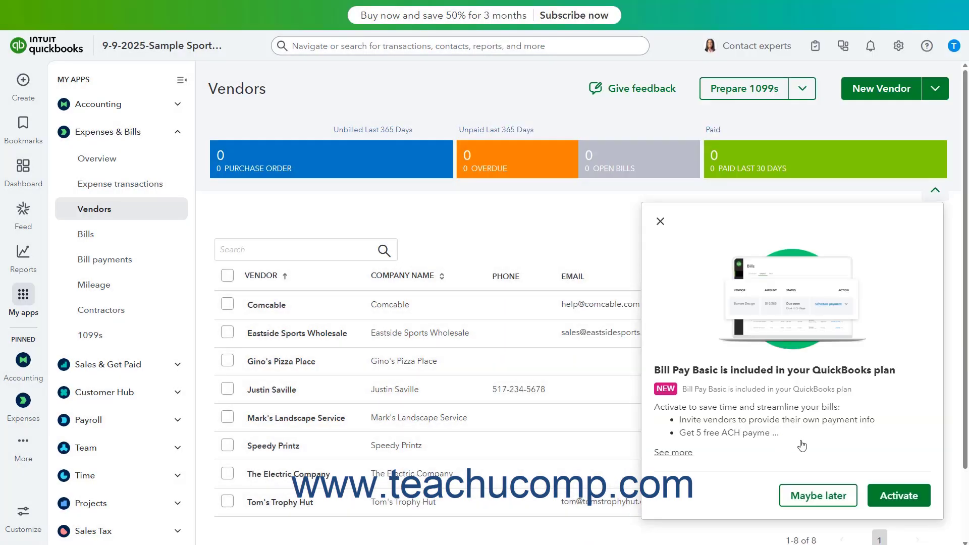
click(666, 225)
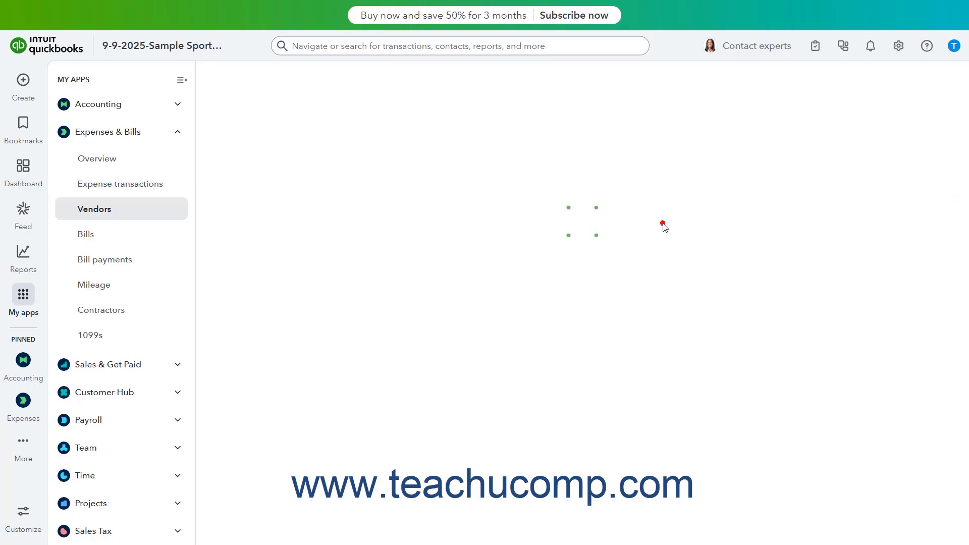